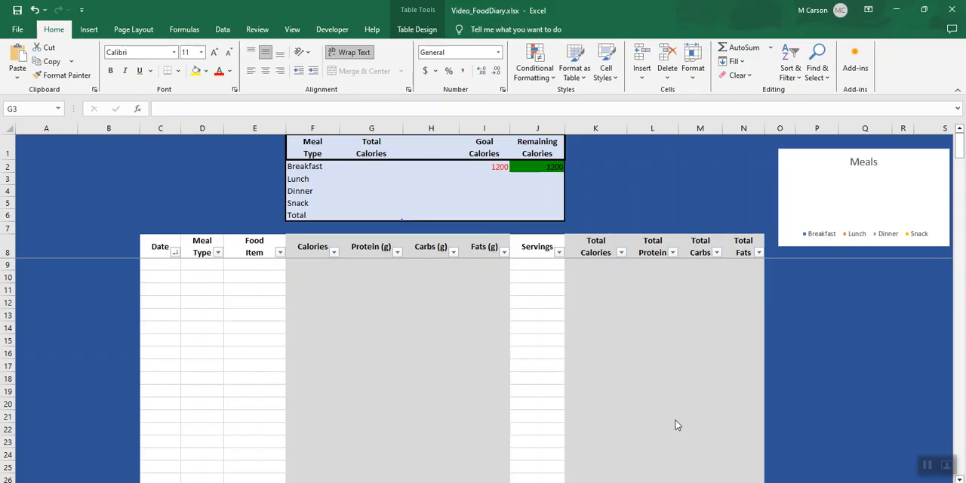
In Lunch's Total Calories cell G3, begin a SUMIFS formula summing column K where Meal Type column D equals "lunch"
{"action": "left_click", "coordinate": [373, 176]}
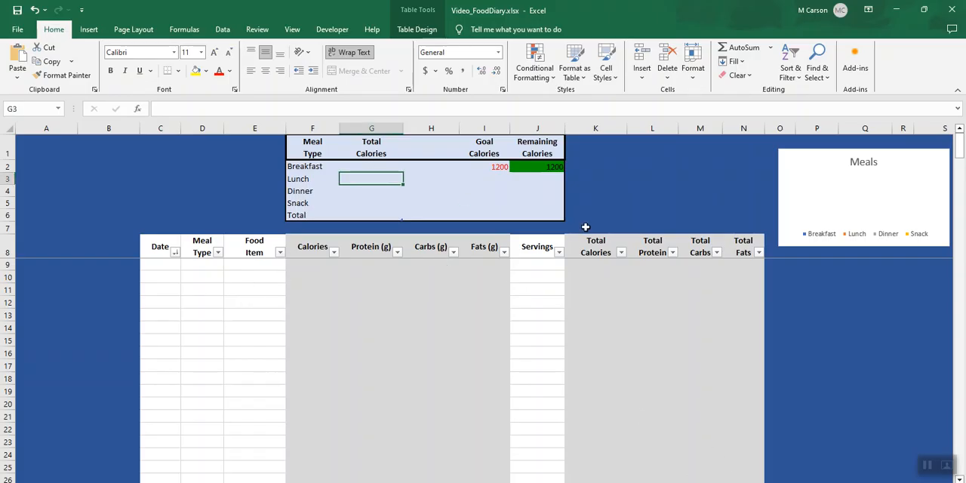
{"action": "type", "text": "="}
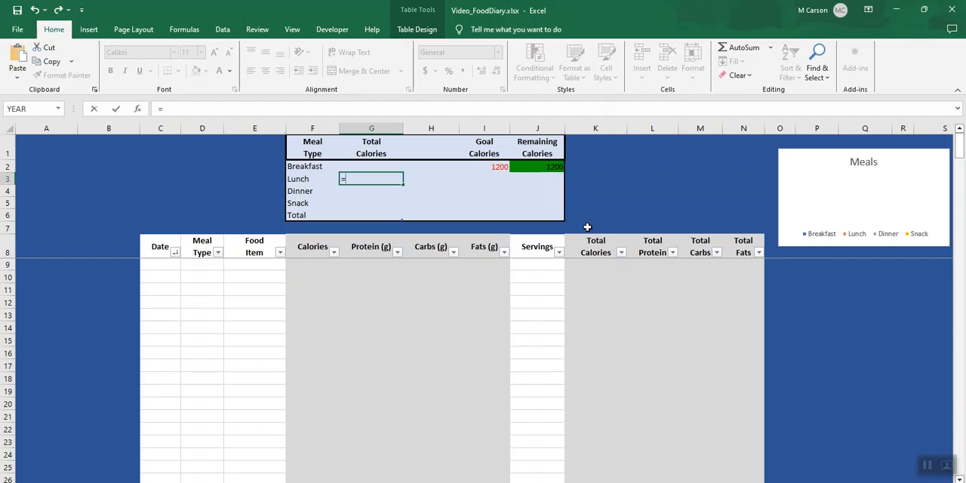
{"action": "type", "text": "sumifs"}
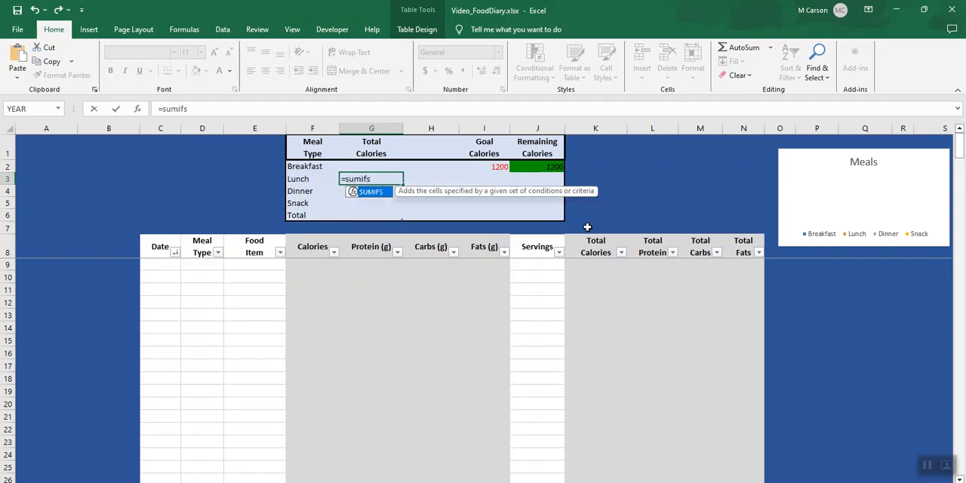
{"action": "type", "text": "("}
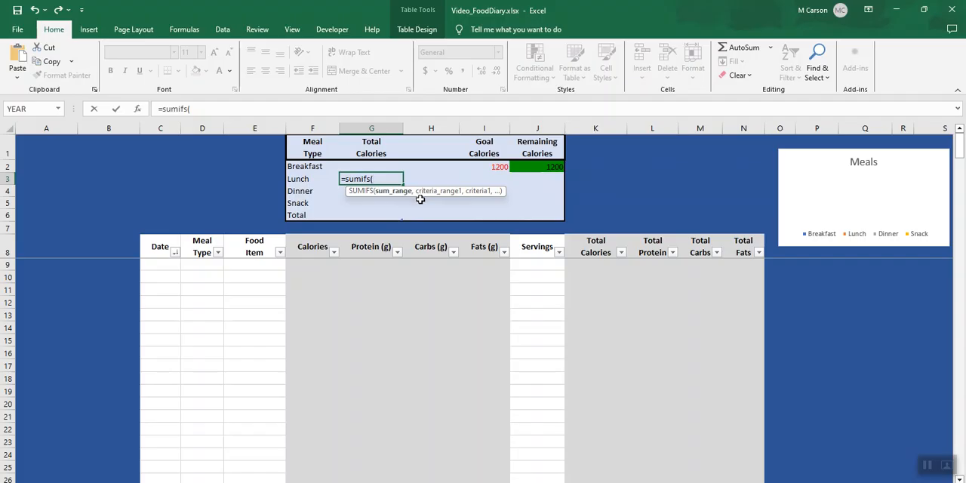
{"action": "left_click", "coordinate": [596, 128]}
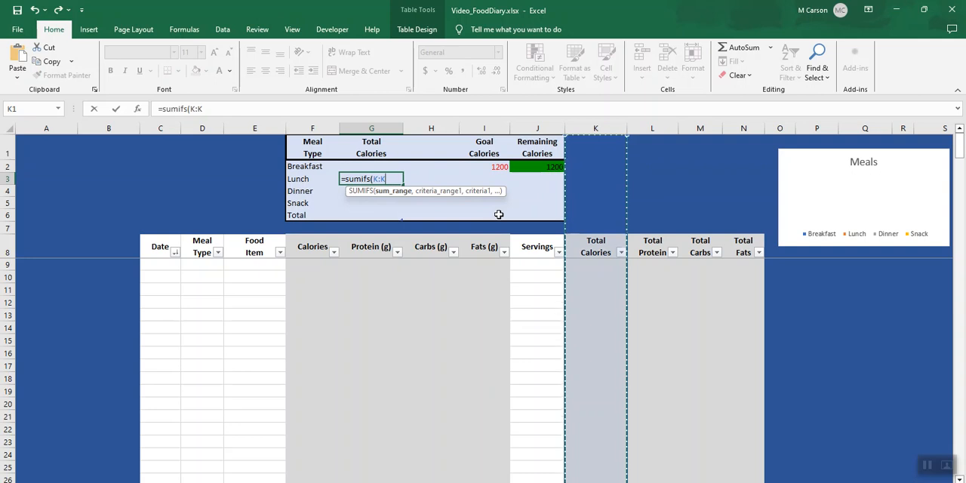
{"action": "type", "text": ","}
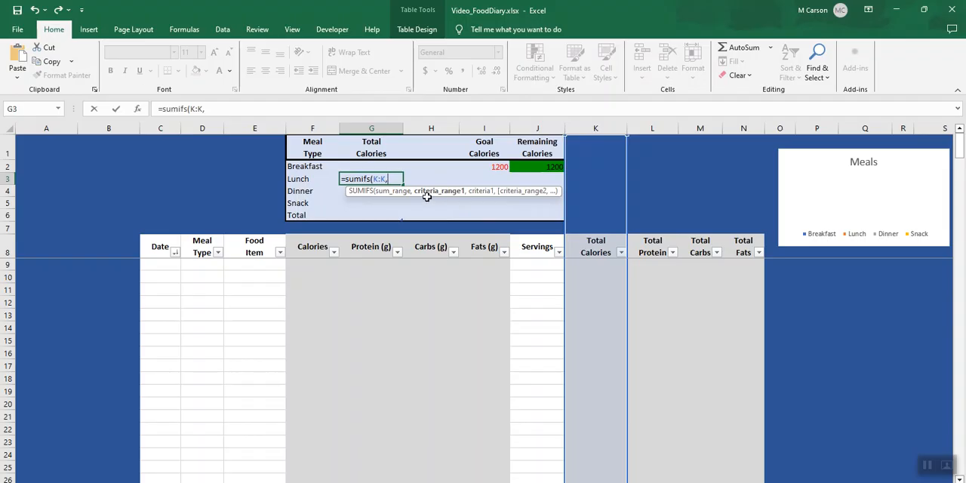
{"action": "left_click", "coordinate": [204, 129]}
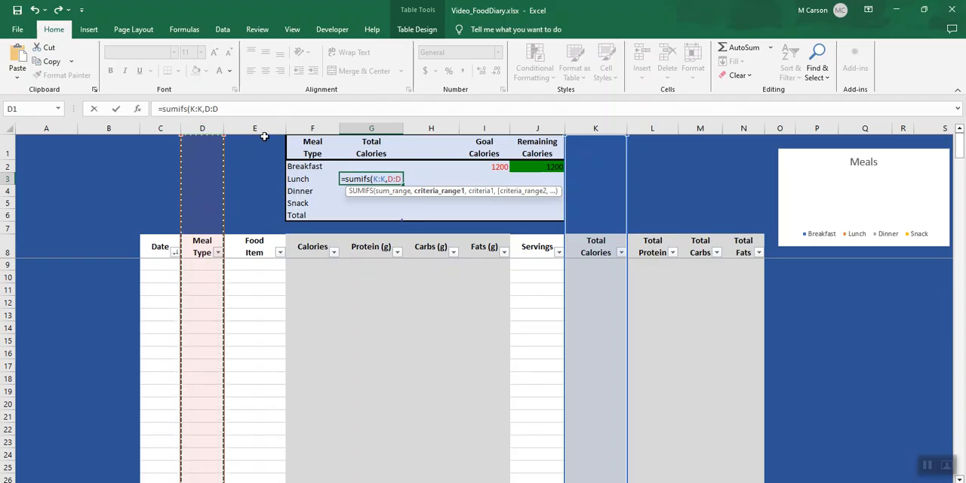
{"action": "type", "text": ","}
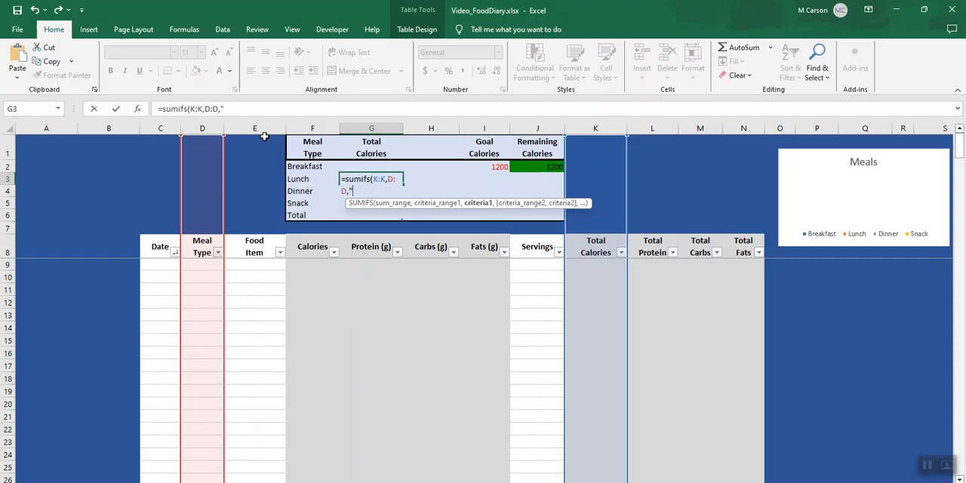
{"action": "type", "text": "\"lunch\","}
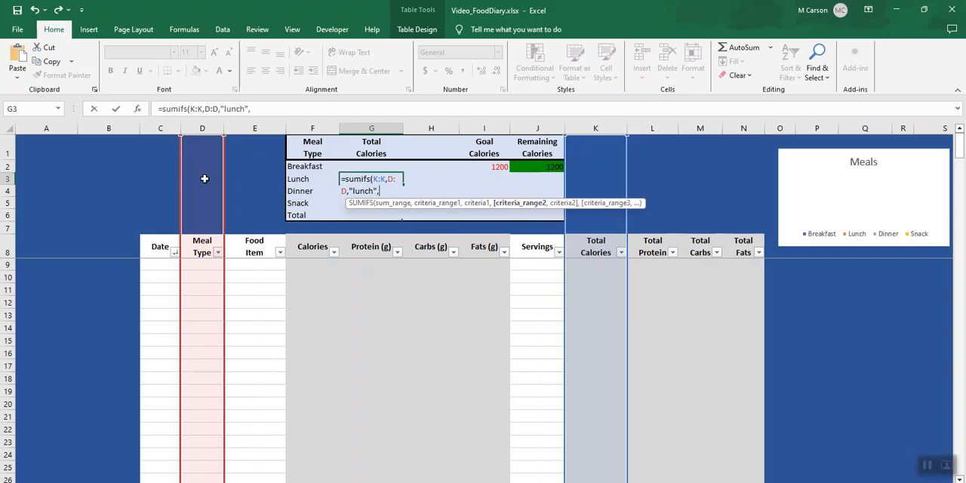
Complete the SUMIFS formula with column C matching TODAY() as the second criterion, and stop Excel automatically creating calculated columns
{"action": "left_click", "coordinate": [161, 129]}
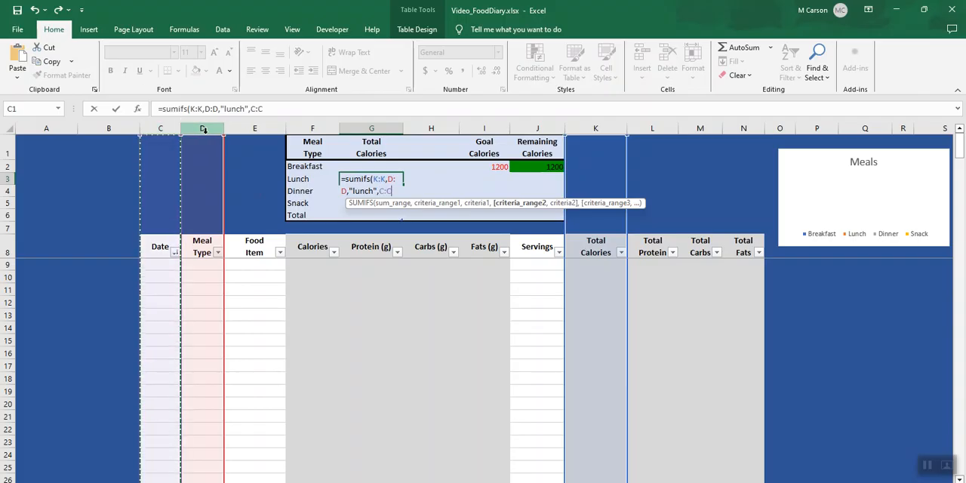
{"action": "type", "text": ","}
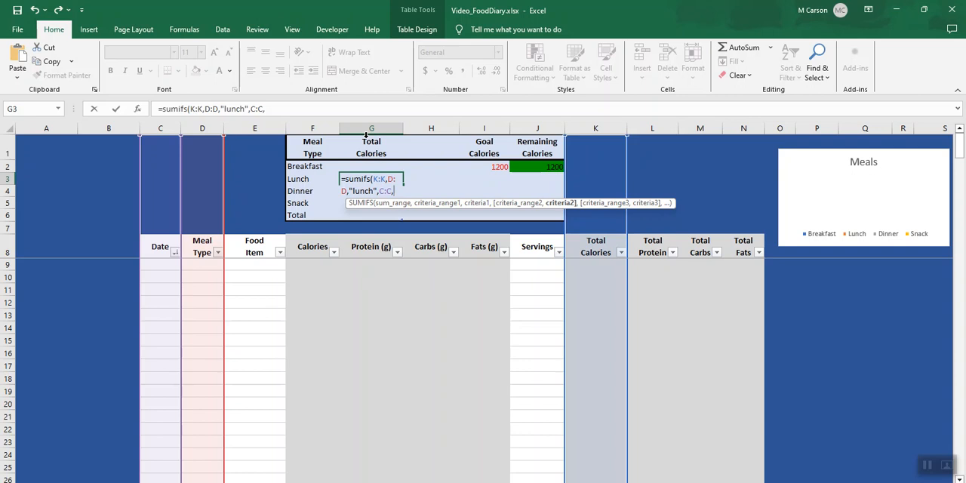
{"action": "type", "text": "today"}
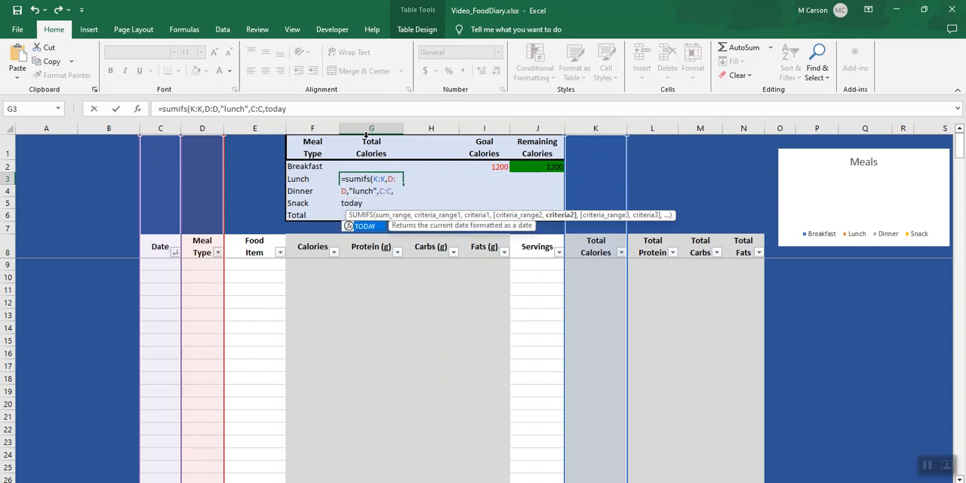
{"action": "type", "text": "()"}
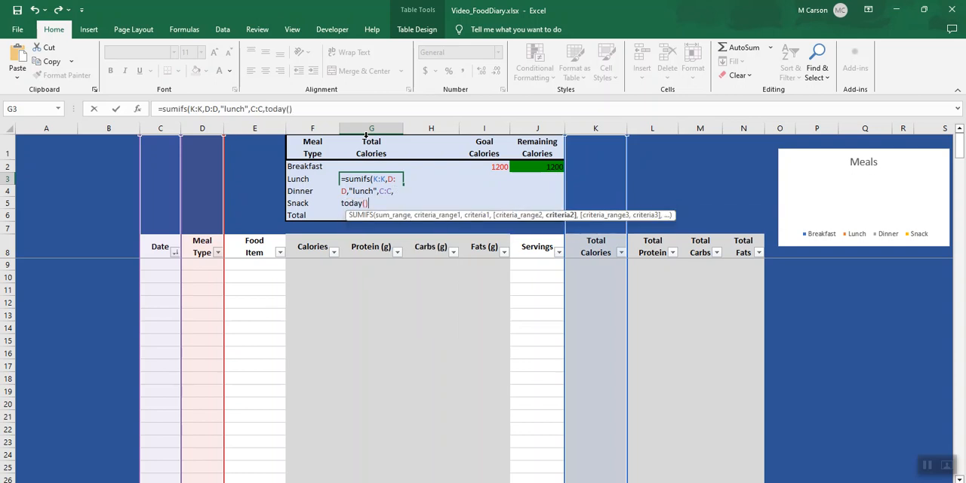
{"action": "type", "text": ")"}
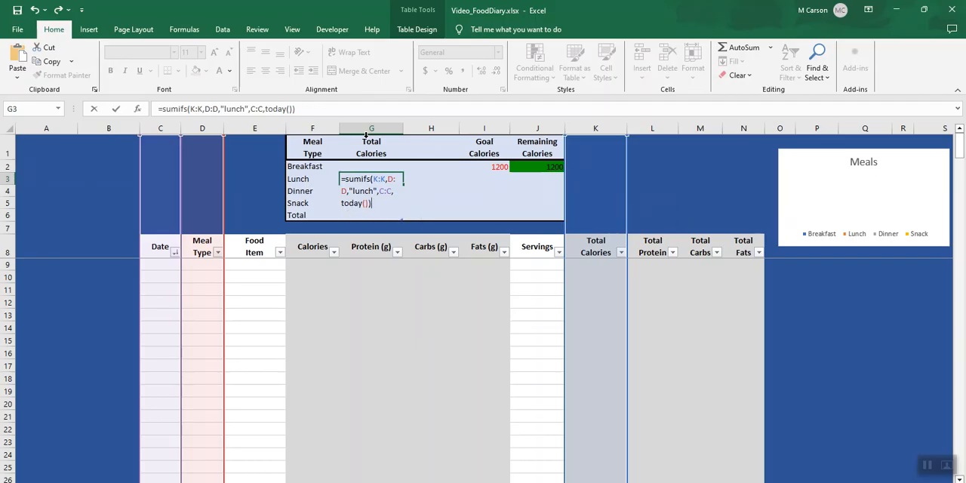
{"action": "key", "text": "Return"}
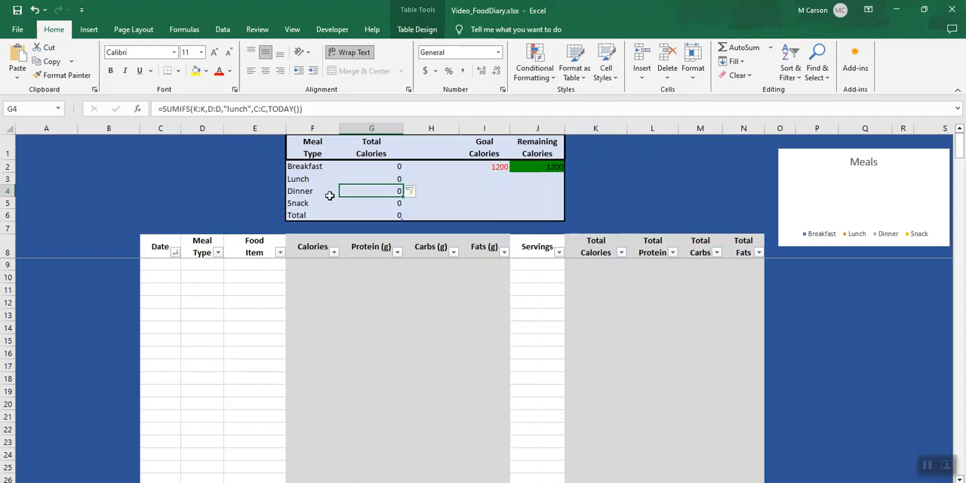
{"action": "left_click", "coordinate": [420, 193]}
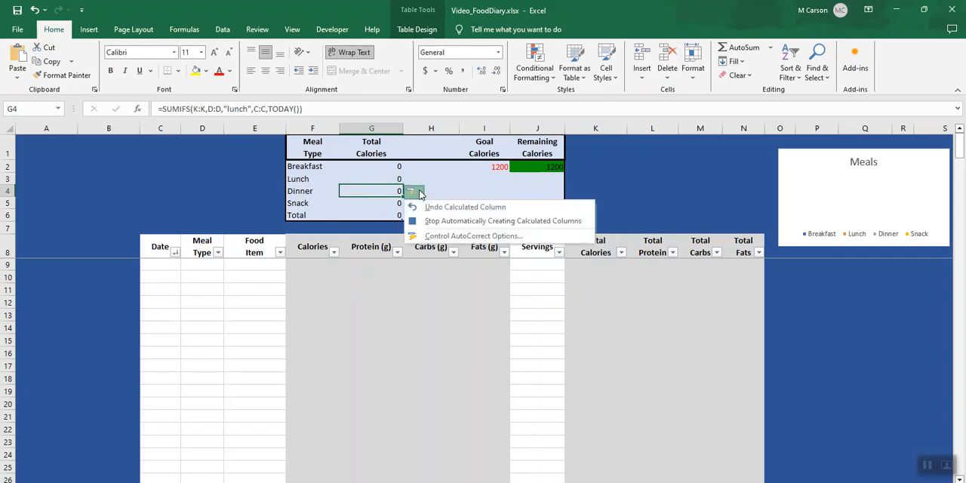
{"action": "left_click", "coordinate": [453, 224]}
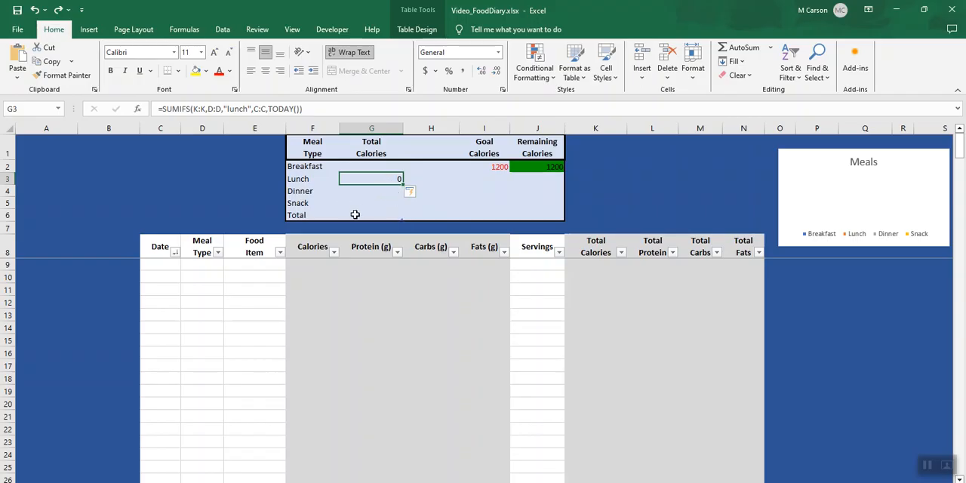
Fill diary row 9 with date 2/12/25, meal type Lunch, food item Oatmeal and 2 servings
{"action": "left_click", "coordinate": [168, 268]}
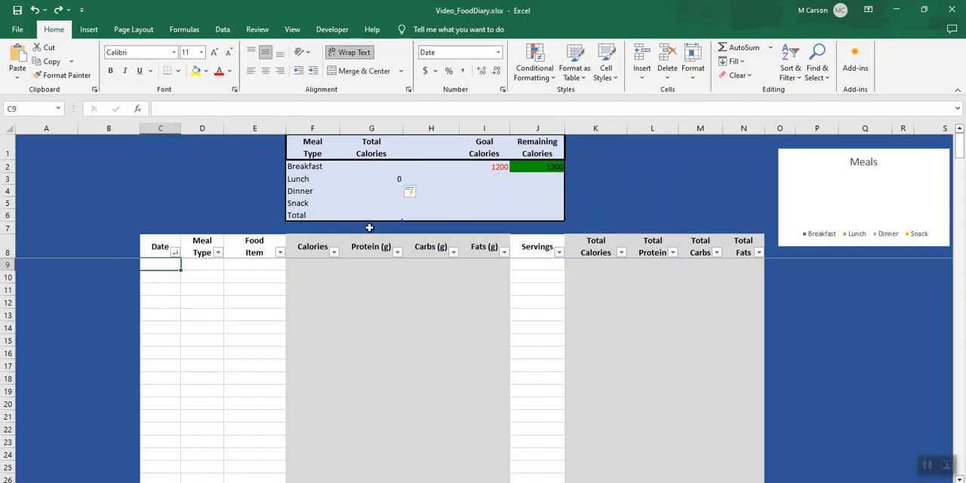
{"action": "type", "text": "2/12/25"}
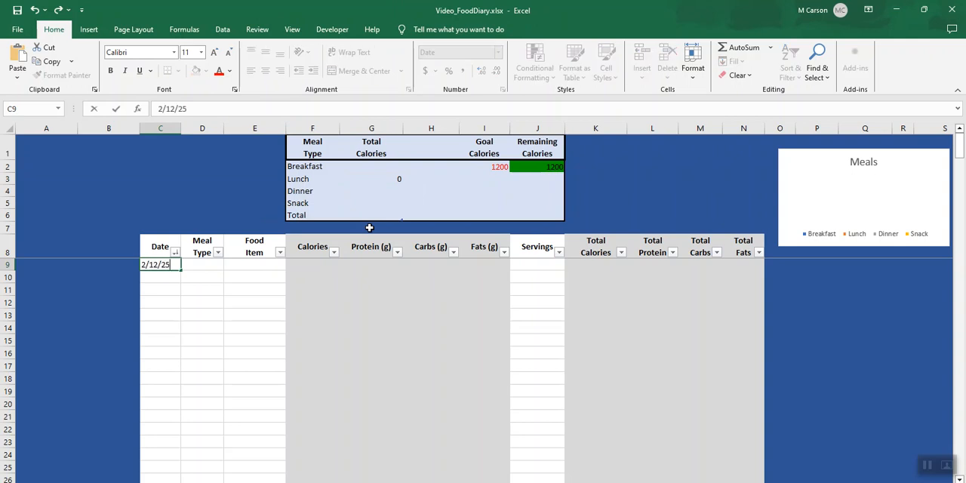
{"action": "key", "text": "Tab"}
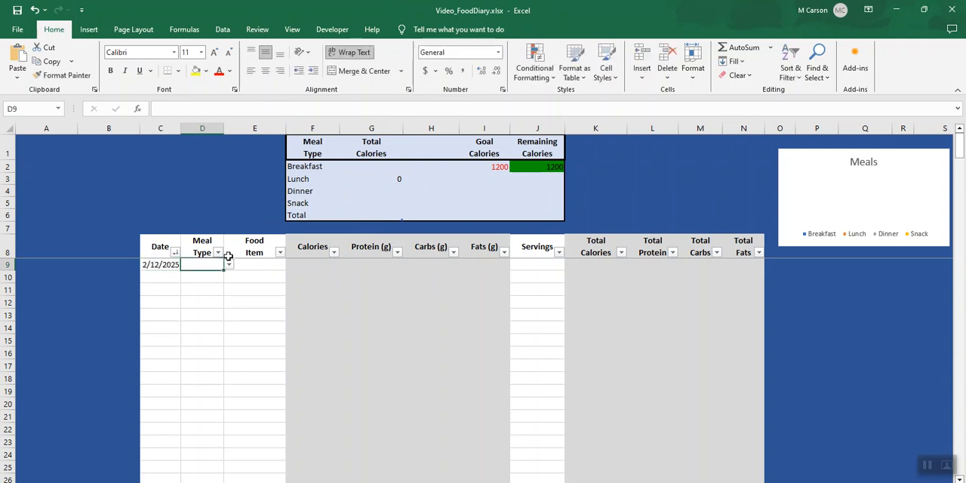
{"action": "left_click", "coordinate": [228, 265]}
{"action": "left_click", "coordinate": [215, 280]}
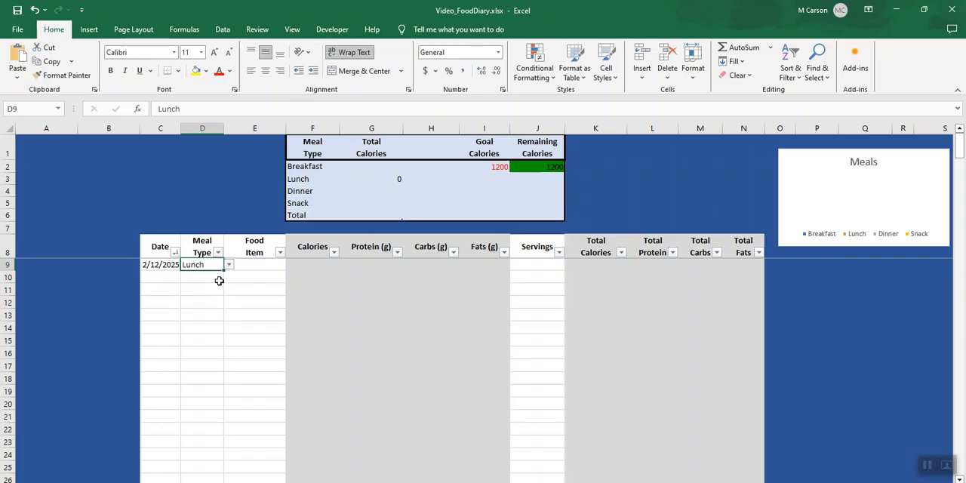
{"action": "left_click", "coordinate": [261, 275]}
{"action": "left_click", "coordinate": [291, 265]}
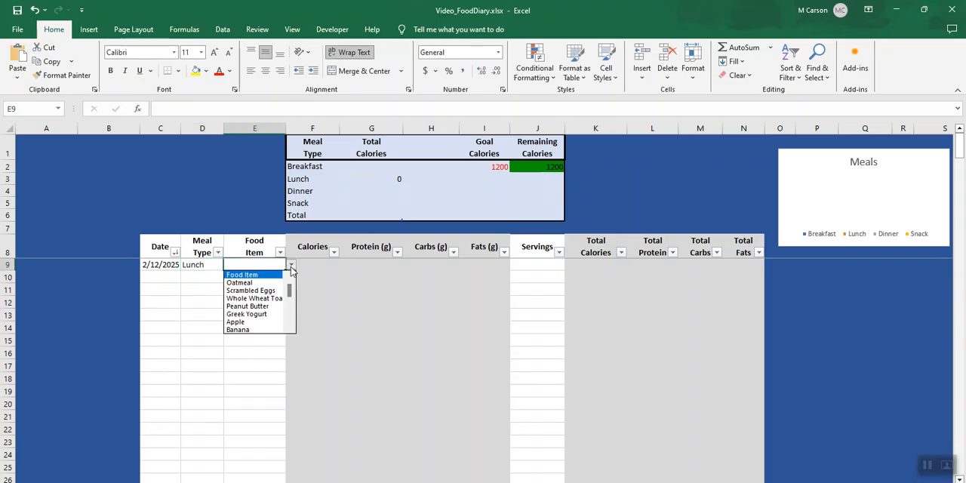
{"action": "left_click", "coordinate": [267, 282]}
{"action": "left_click", "coordinate": [541, 265]}
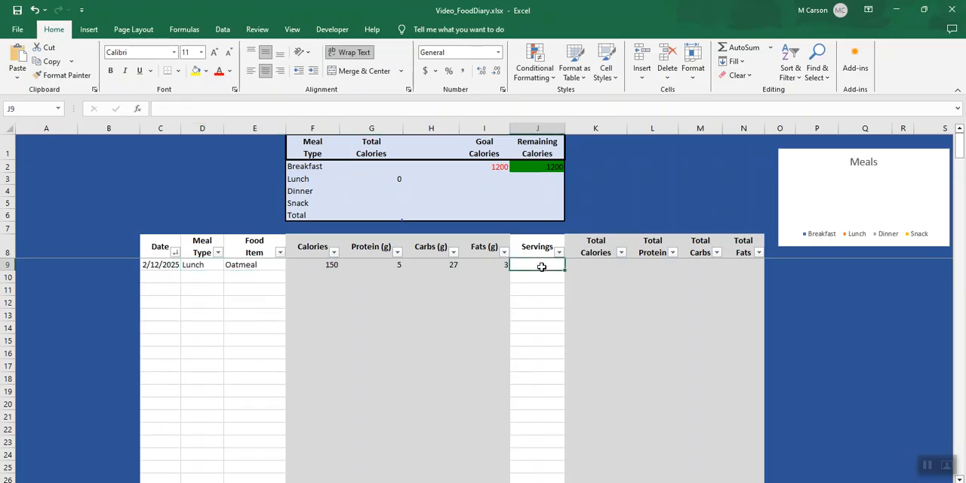
{"action": "type", "text": "2"}
{"action": "key", "text": "Return"}
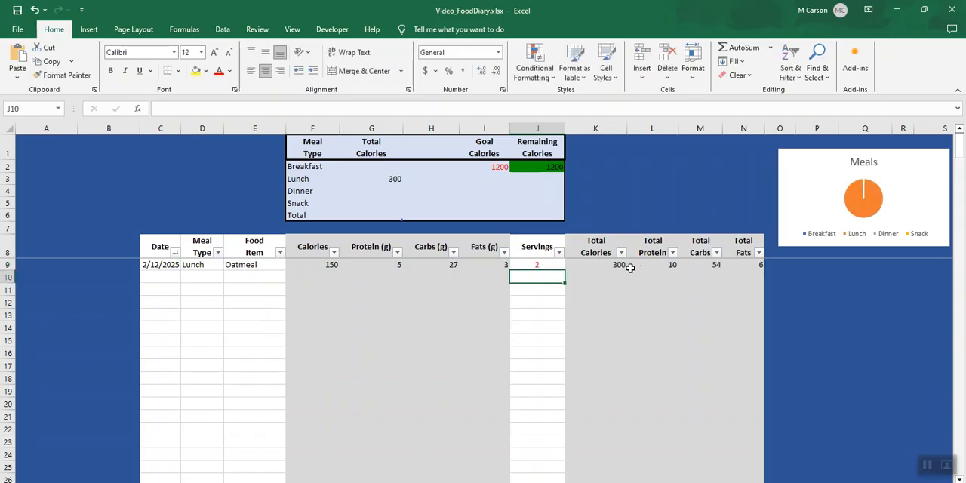
Fill diary row 10 with date 2/12/25, meal type Lunch, food item Scrambled Eggs and 1 serving
{"action": "left_click", "coordinate": [163, 277]}
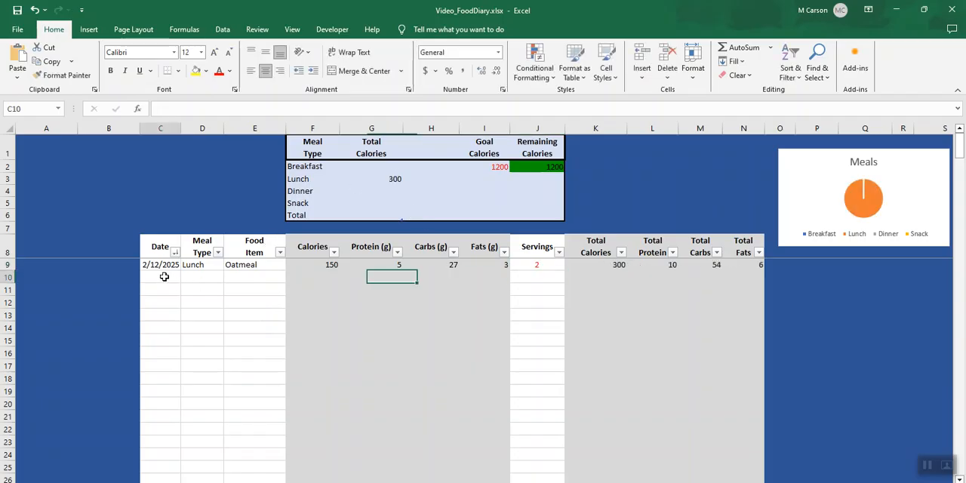
{"action": "type", "text": "2/12/2025"}
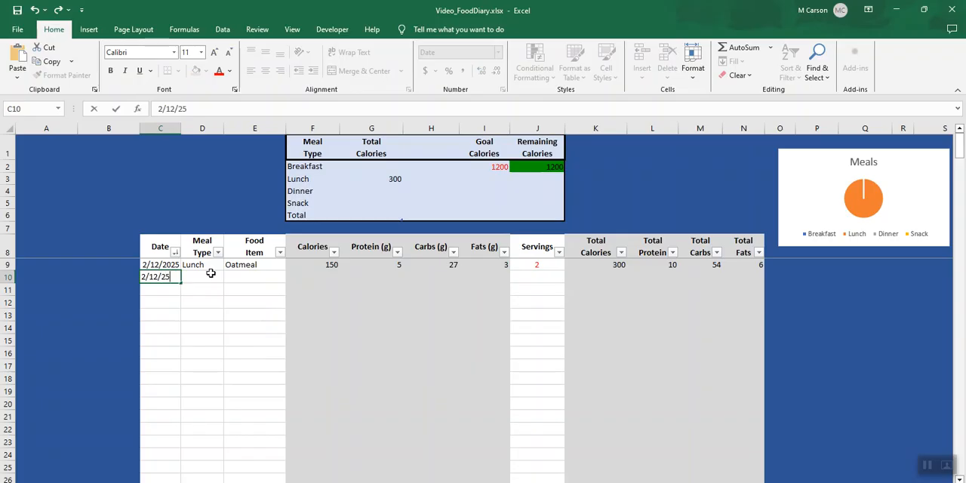
{"action": "key", "text": "Tab"}
{"action": "left_click", "coordinate": [228, 277]}
{"action": "left_click", "coordinate": [228, 292]}
{"action": "left_click", "coordinate": [271, 278]}
{"action": "left_click", "coordinate": [292, 277]}
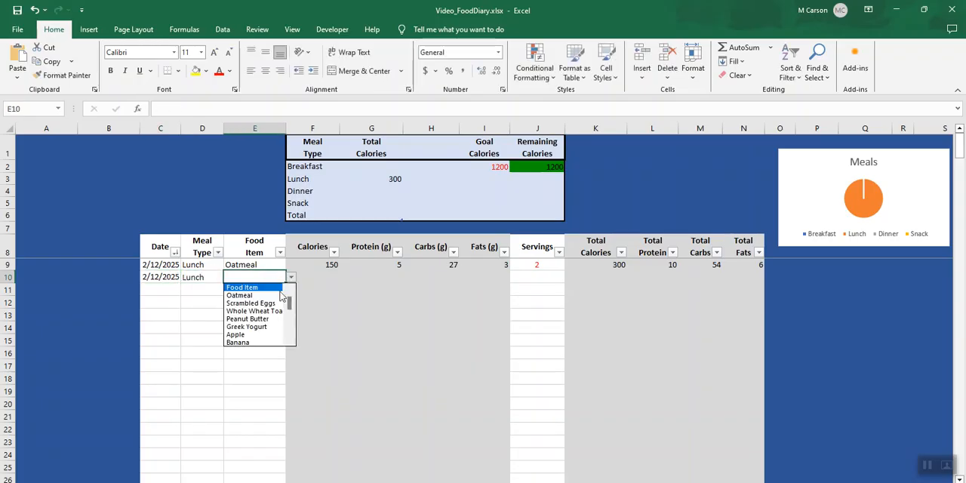
{"action": "left_click", "coordinate": [277, 304]}
{"action": "left_click", "coordinate": [601, 279]}
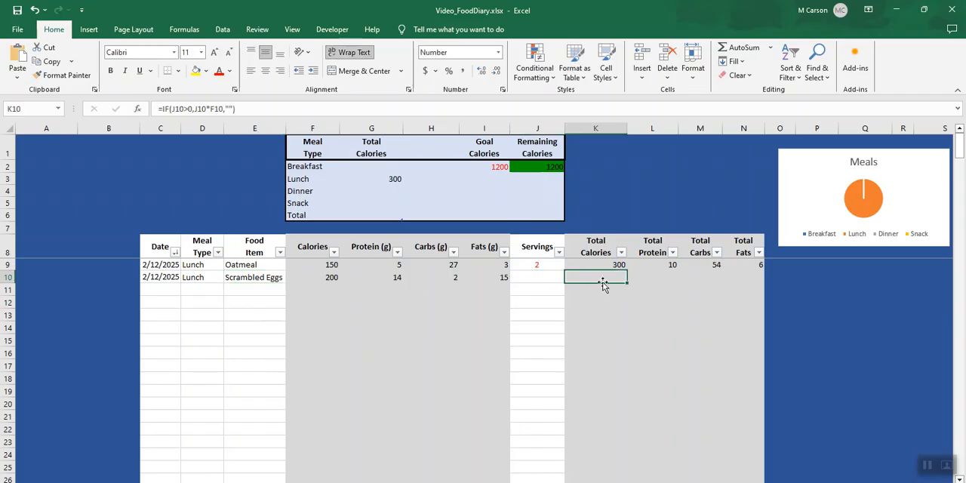
{"action": "left_click", "coordinate": [541, 280]}
{"action": "type", "text": "1"}
{"action": "key", "text": "Return"}
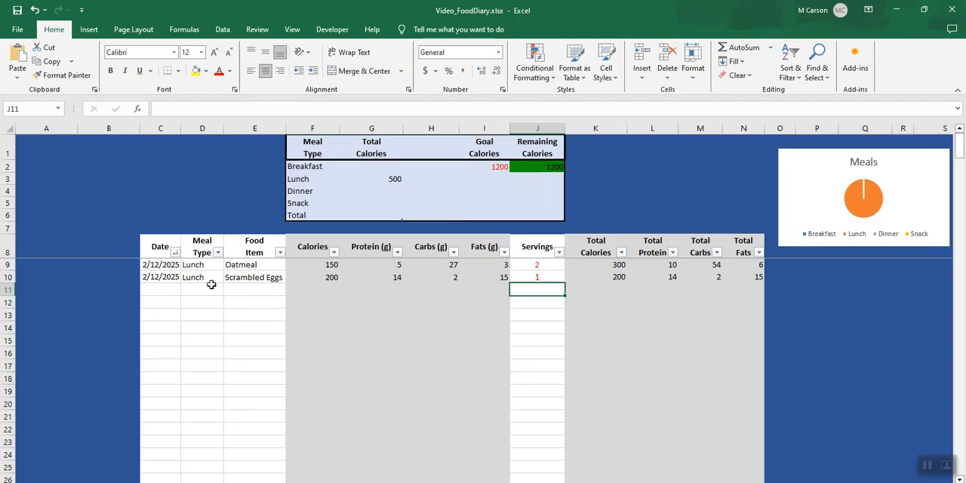
Fill diary row 11 with date 2/13/2025, meal type Lunch, food item Scrambled Eggs and 5 servings
{"action": "left_click", "coordinate": [167, 289]}
{"action": "type", "text": "2/13/2025"}
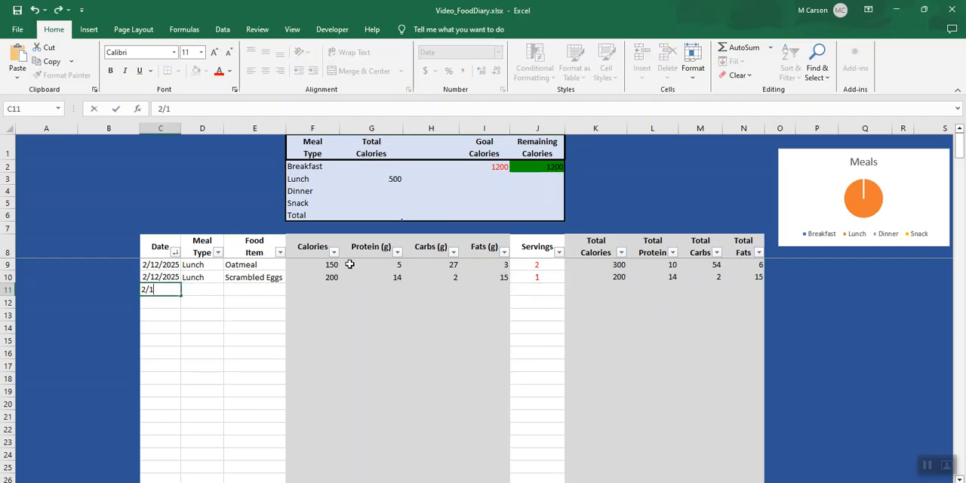
{"action": "key", "text": "Tab"}
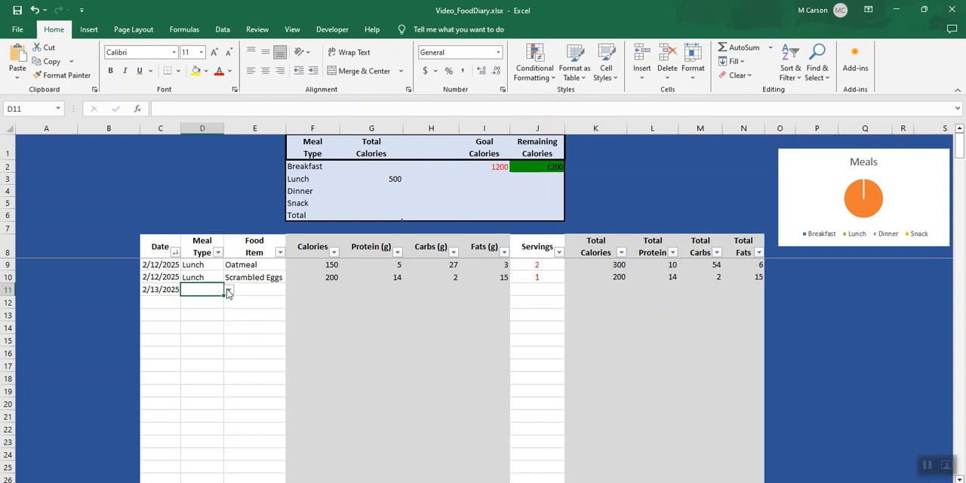
{"action": "left_click", "coordinate": [229, 290]}
{"action": "left_click", "coordinate": [227, 305]}
{"action": "left_click", "coordinate": [272, 290]}
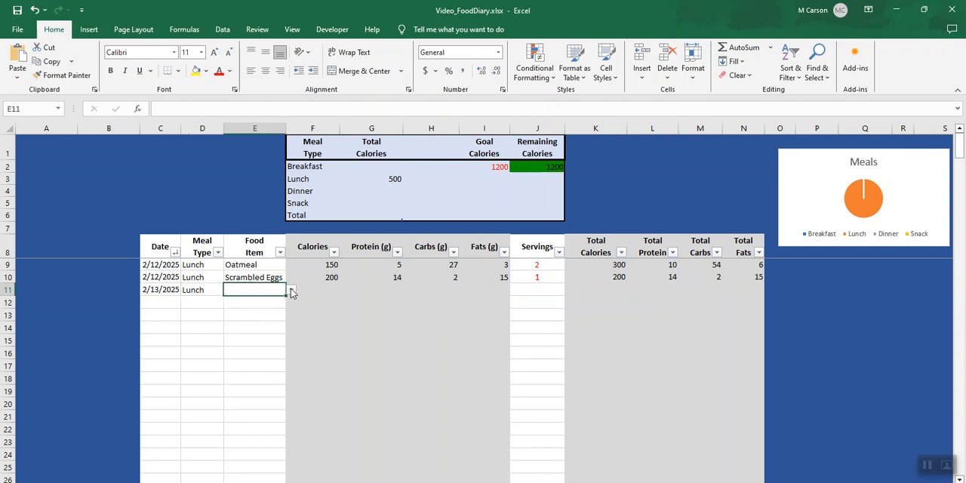
{"action": "left_click", "coordinate": [291, 290]}
{"action": "left_click", "coordinate": [253, 318]}
{"action": "key", "text": "Tab"}
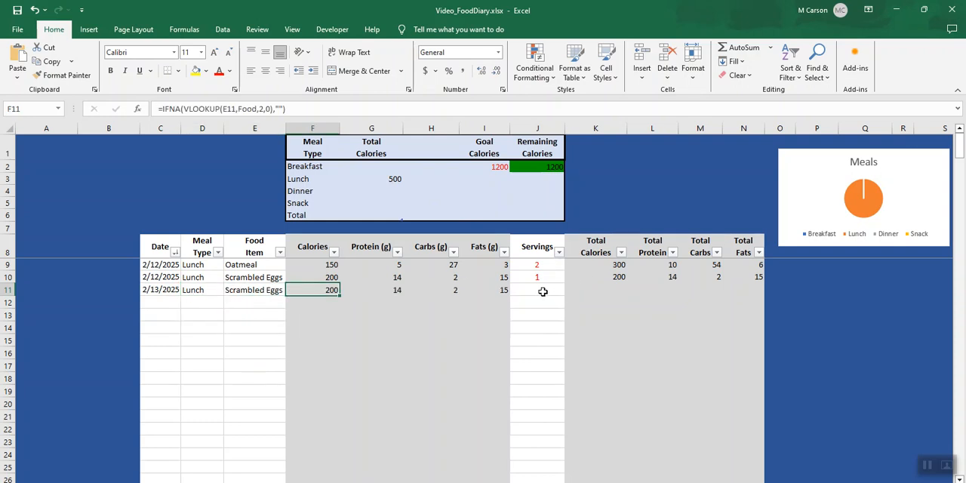
{"action": "left_click", "coordinate": [537, 290]}
{"action": "type", "text": "5"}
{"action": "key", "text": "Return"}
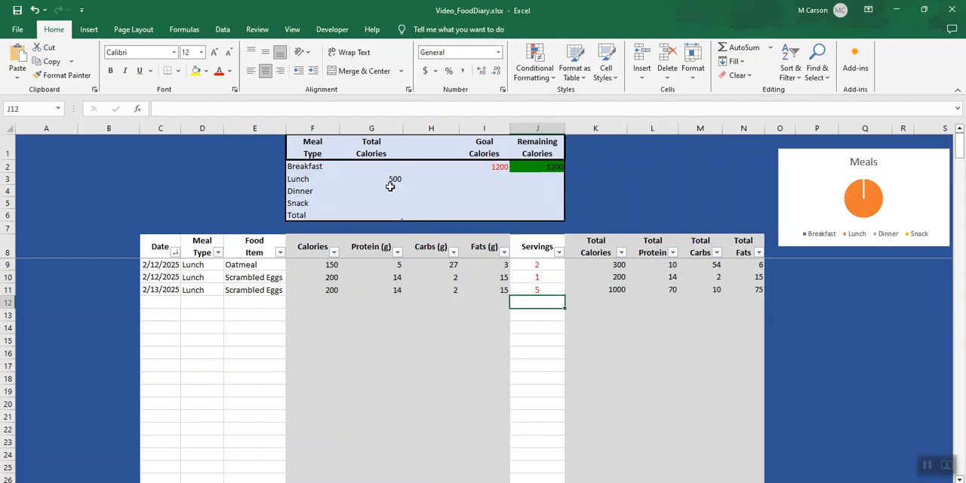
Fill diary row 12 with date 2/12/25, meal type Breakfast, food item Whole Wheat Toast and 4 servings
{"action": "left_click", "coordinate": [156, 302]}
{"action": "type", "text": "2/12/25"}
{"action": "key", "text": "Tab"}
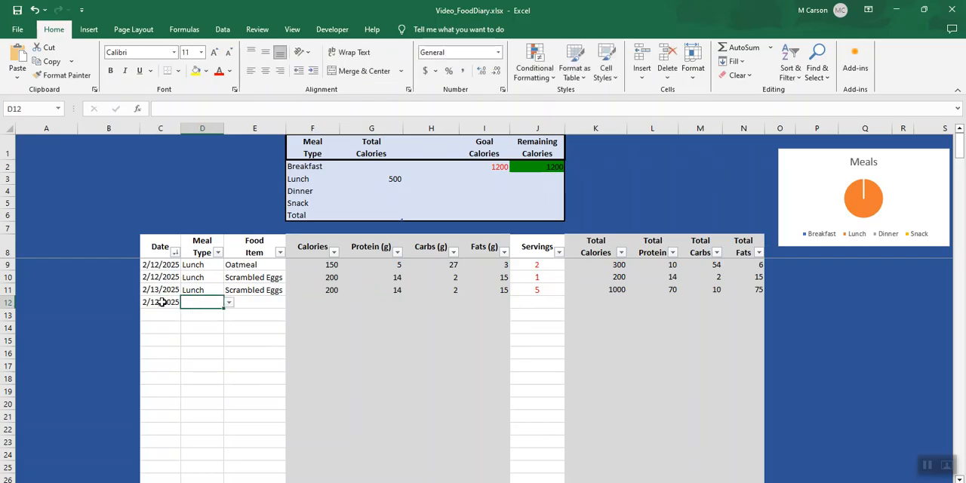
{"action": "left_click", "coordinate": [229, 302]}
{"action": "left_click", "coordinate": [218, 315]}
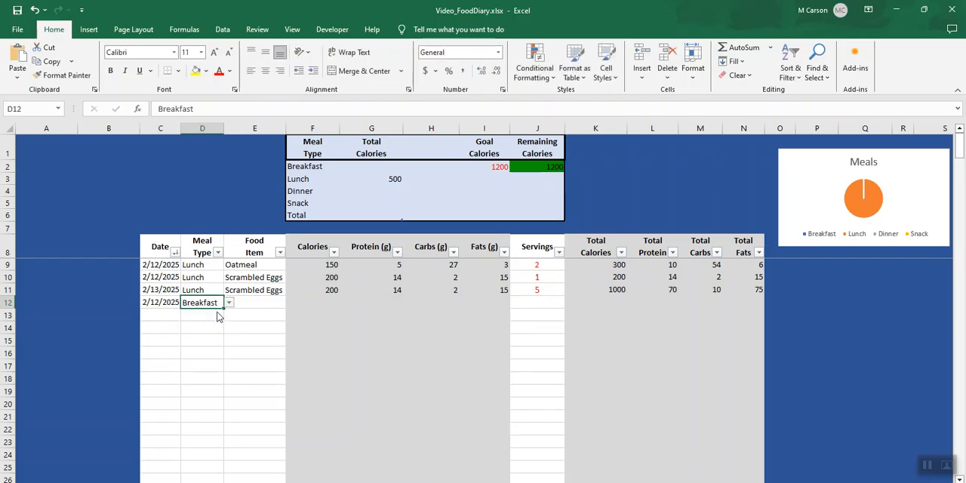
{"action": "left_click", "coordinate": [253, 301]}
{"action": "left_click", "coordinate": [291, 303]}
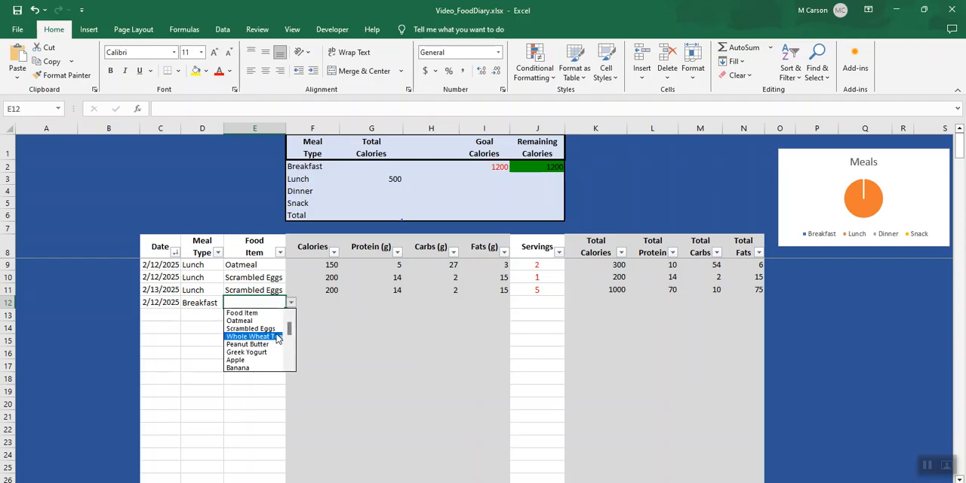
{"action": "left_click", "coordinate": [253, 336]}
{"action": "left_click", "coordinate": [549, 303]}
{"action": "type", "text": "4"}
{"action": "key", "text": "Return"}
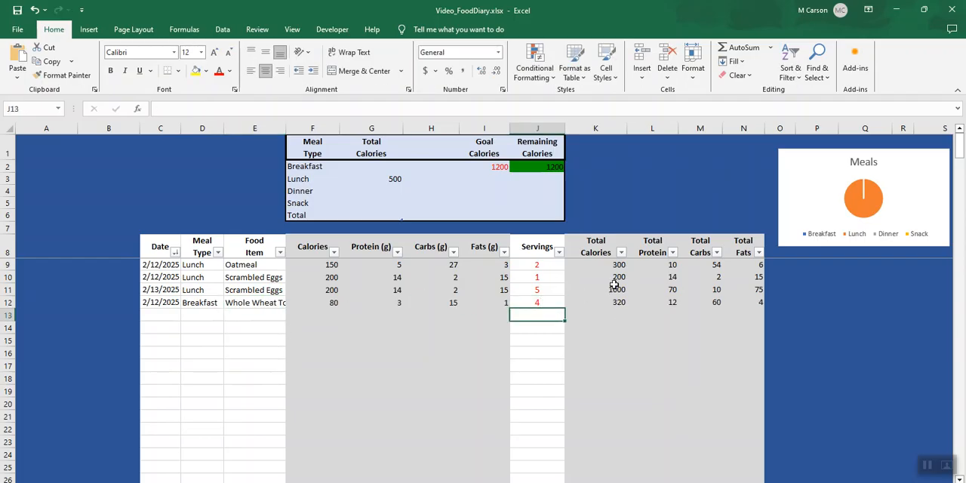